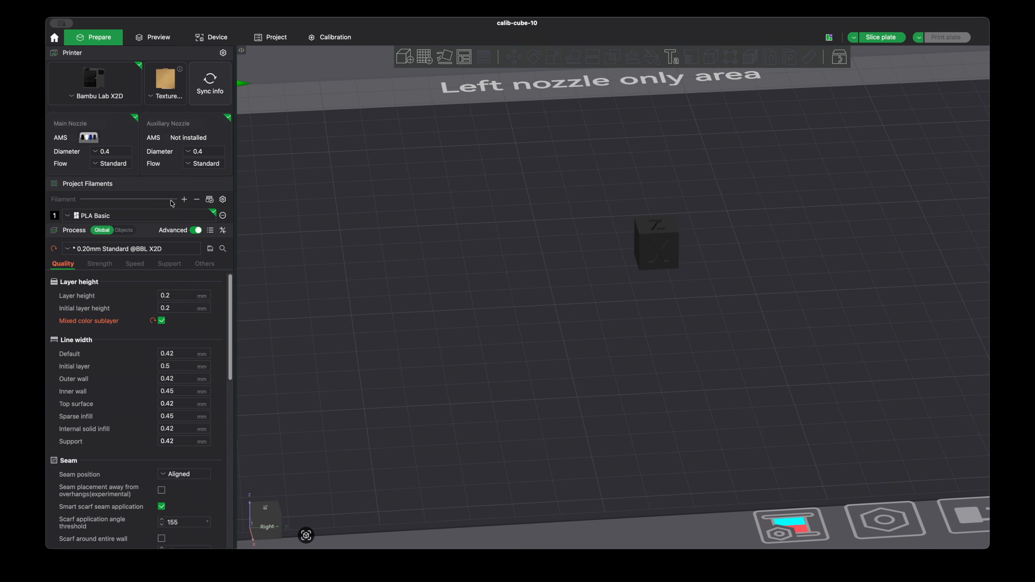
Add two project filaments, assigning white PLA Basic to filament 2 and dark blue PLA Basic to filament 3.
click(184, 200)
click(184, 200)
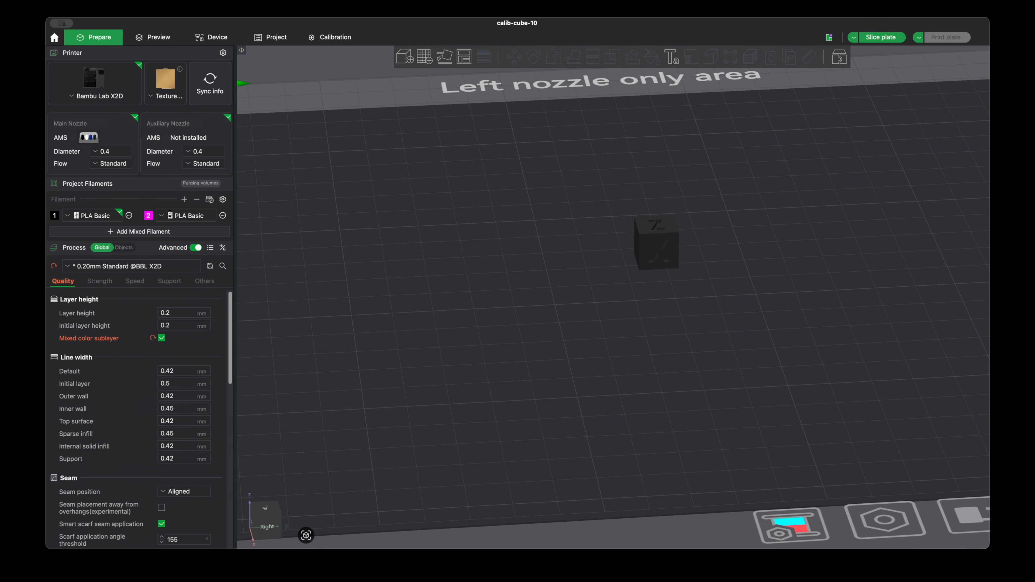
click(149, 217)
click(190, 215)
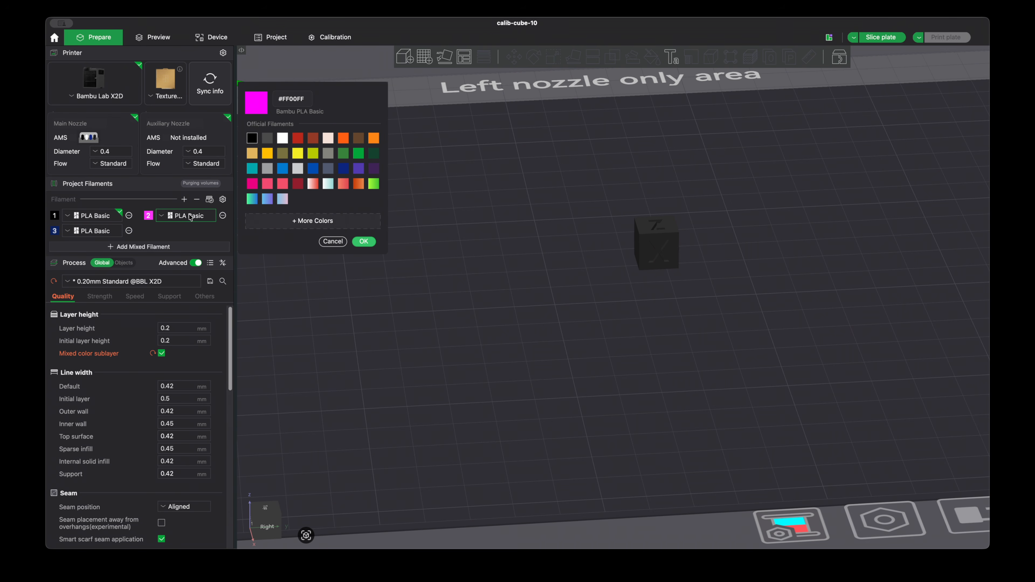
click(339, 244)
click(201, 217)
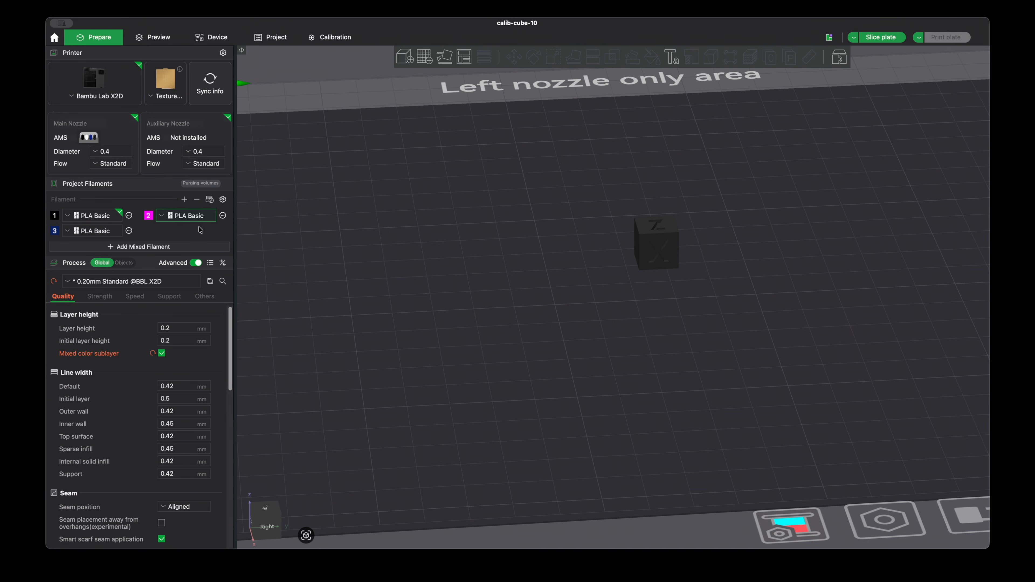
click(101, 234)
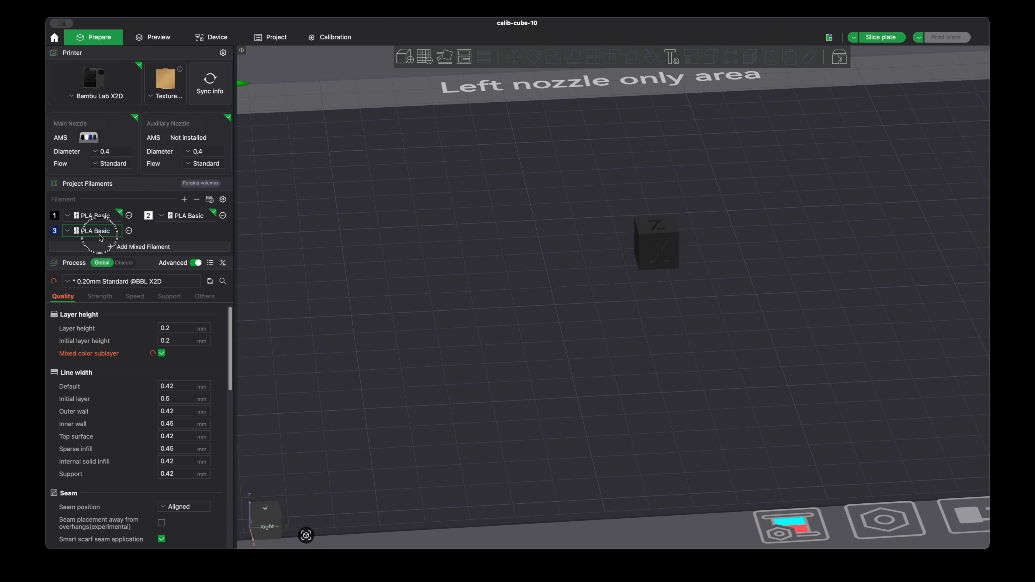
click(103, 277)
Start a new mixed filament and choose the recommended blend of 50% filament 1 and 50% filament 2.
click(136, 251)
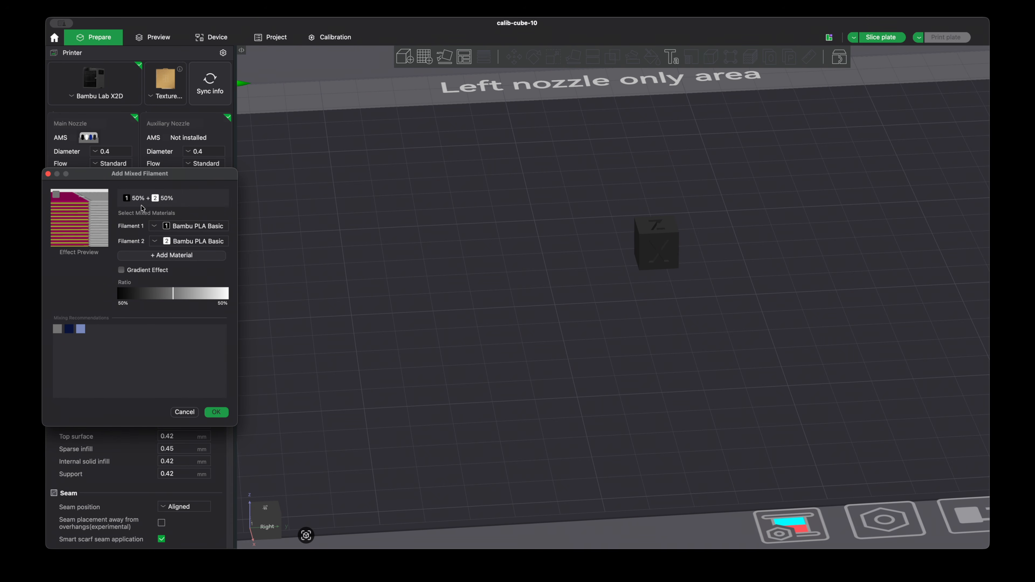
drag(171, 180, 175, 179)
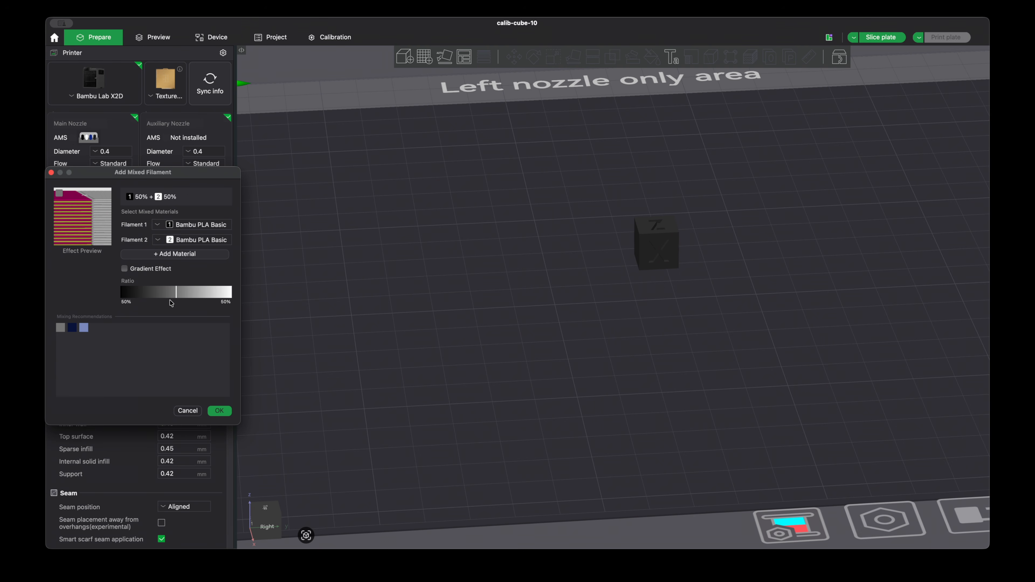
drag(146, 294, 193, 294)
click(62, 329)
click(74, 332)
click(84, 328)
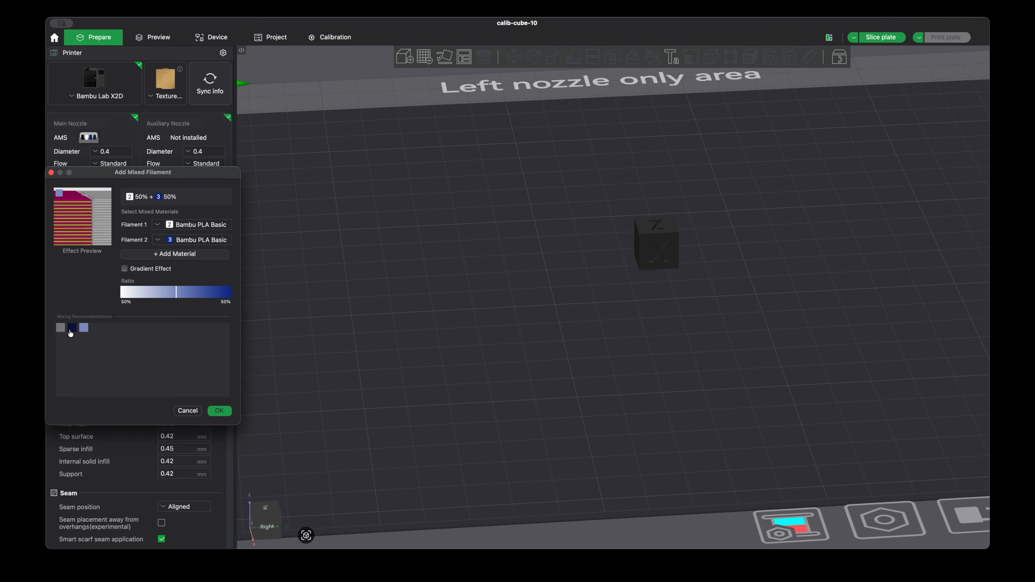
click(61, 328)
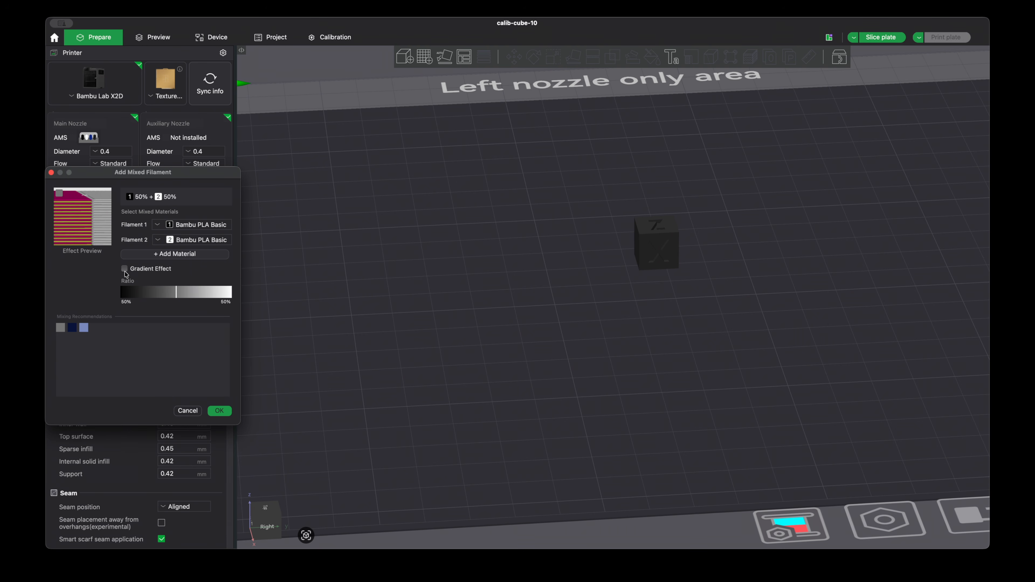
Try a third material and the gradient effect in the mixed filament, reverting each.
click(203, 255)
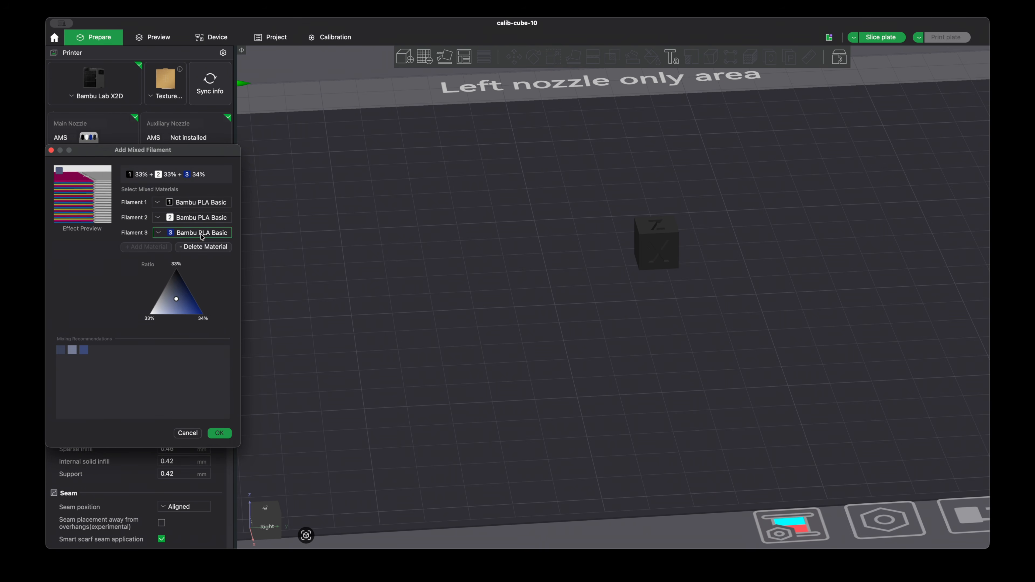
click(209, 248)
click(124, 269)
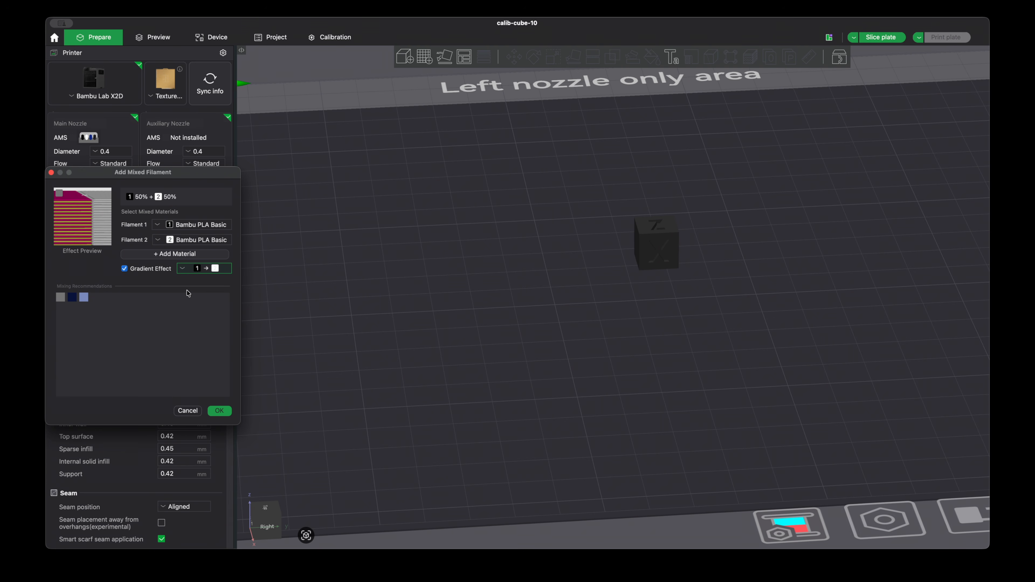
click(125, 269)
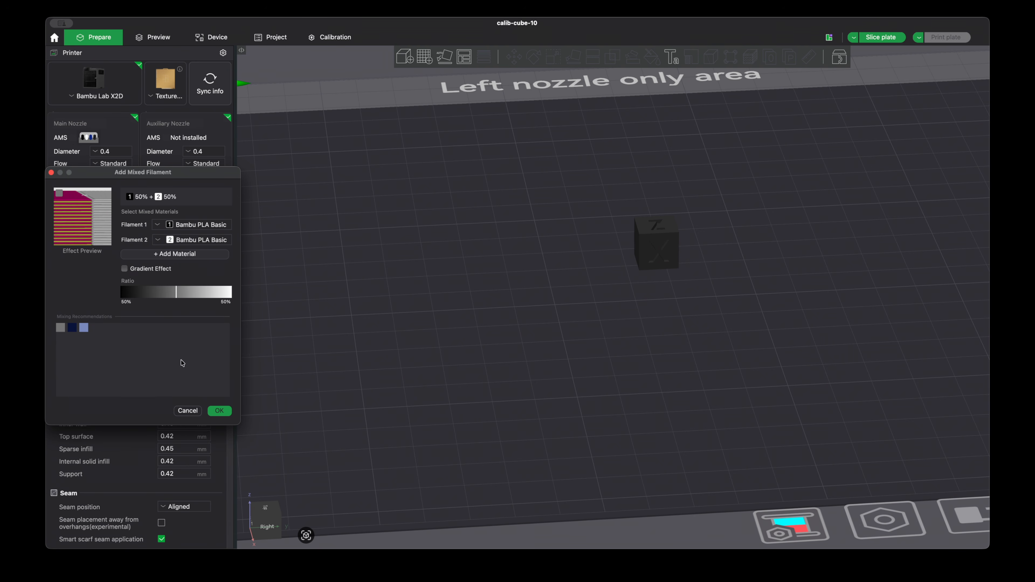
Confirm the mixed filament and assign it to calib-cube-10.stl as filament 4.
click(220, 411)
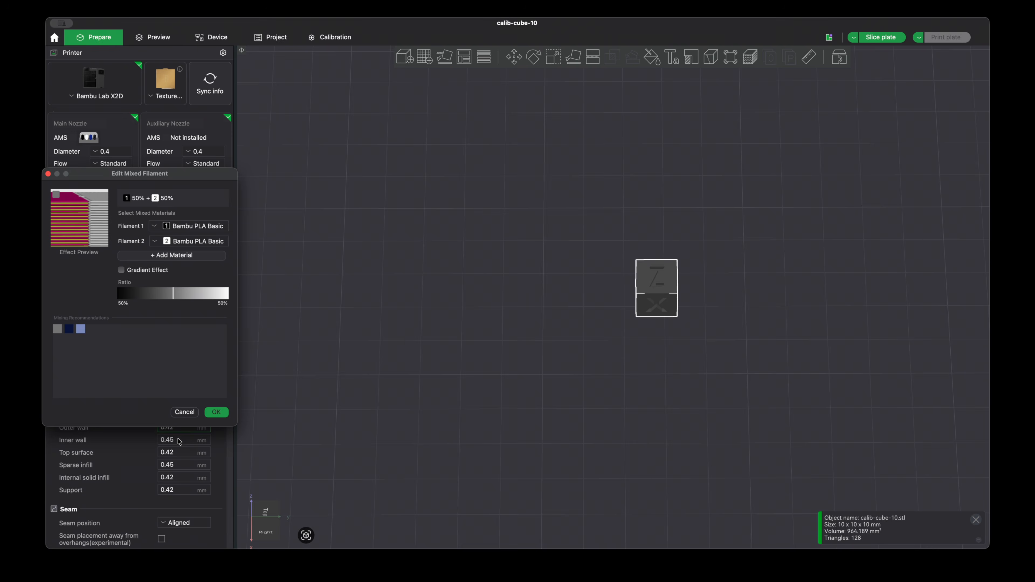
click(183, 412)
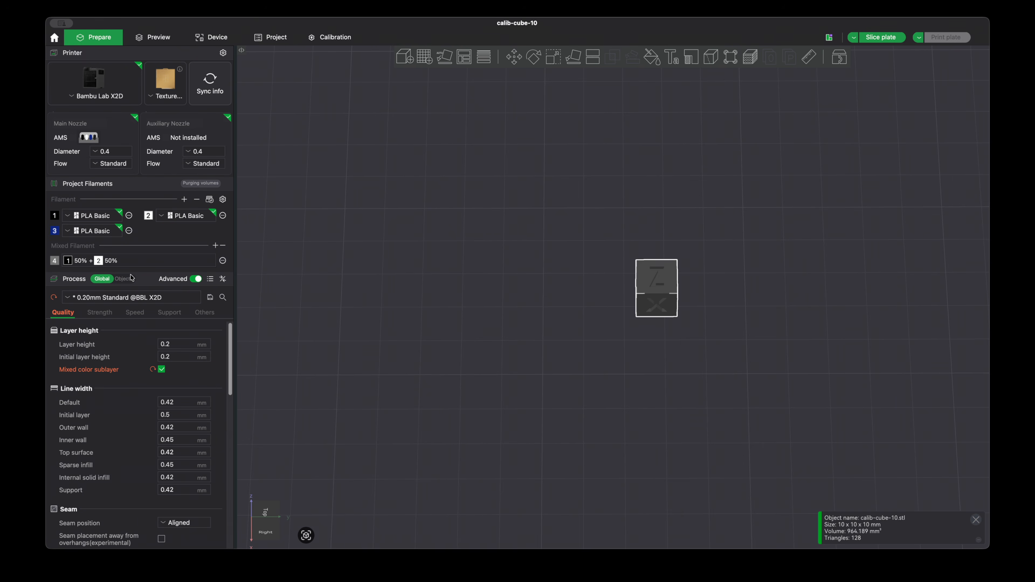
click(122, 279)
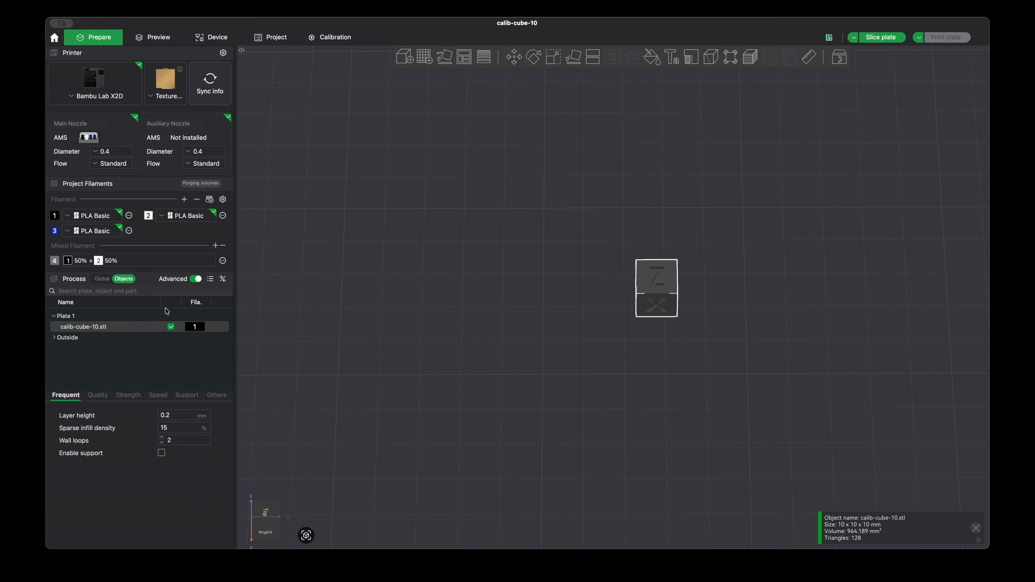
click(196, 327)
key(4)
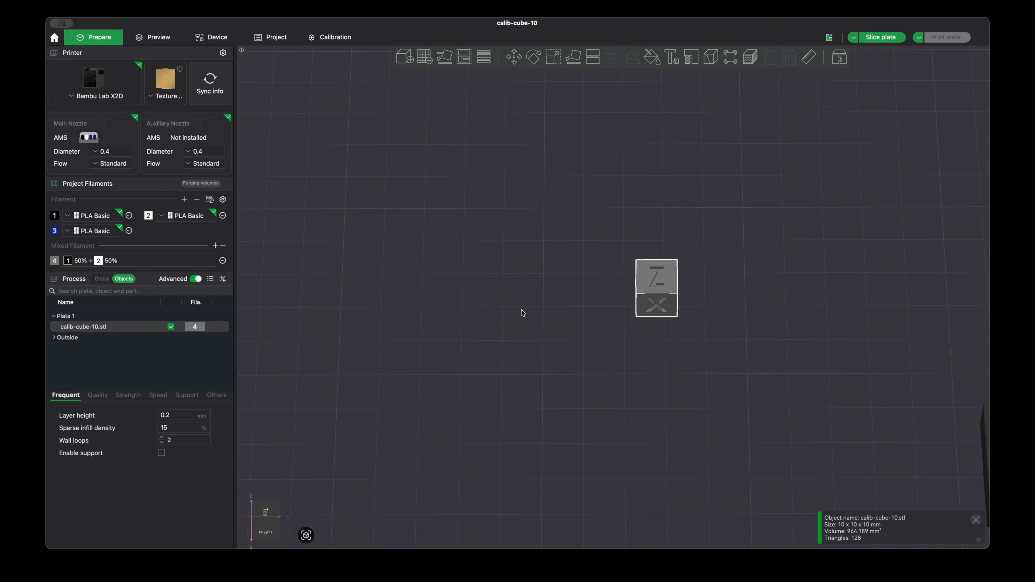
Inspect the prime tower and slice the plate using the custom grouping with filaments 1 and 2 on the main extruder.
drag(775, 318, 740, 290)
click(707, 403)
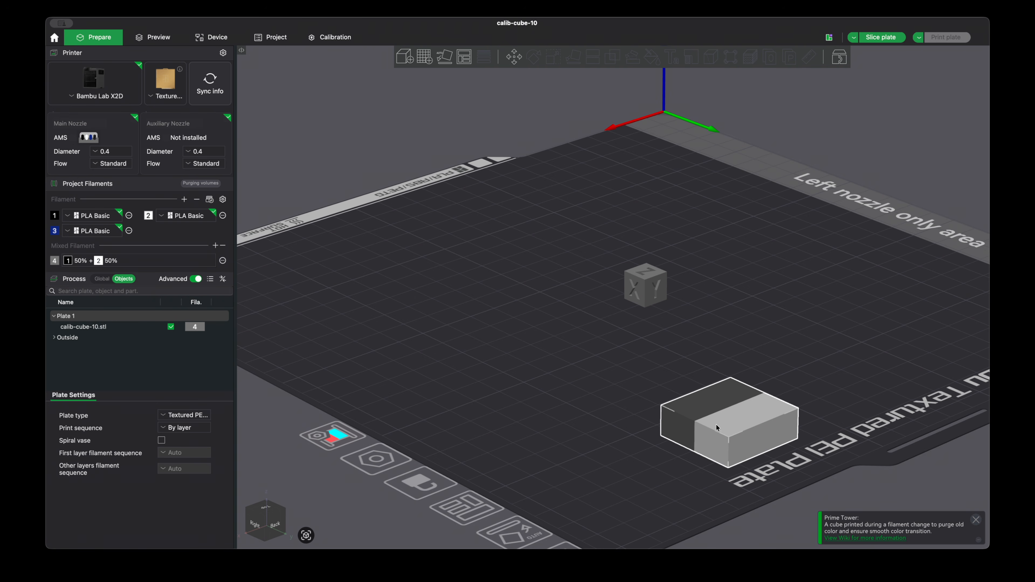
click(463, 302)
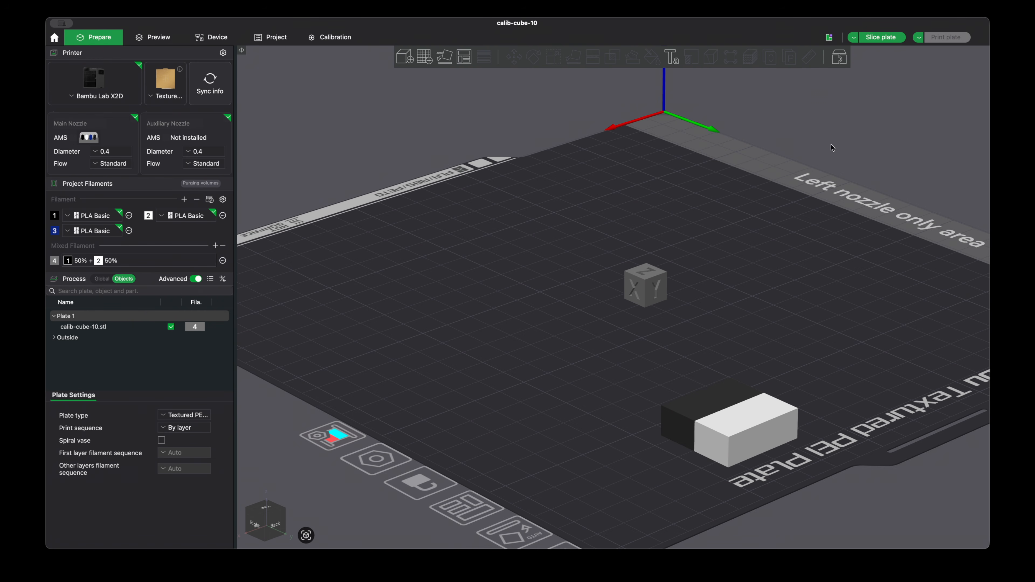
click(889, 36)
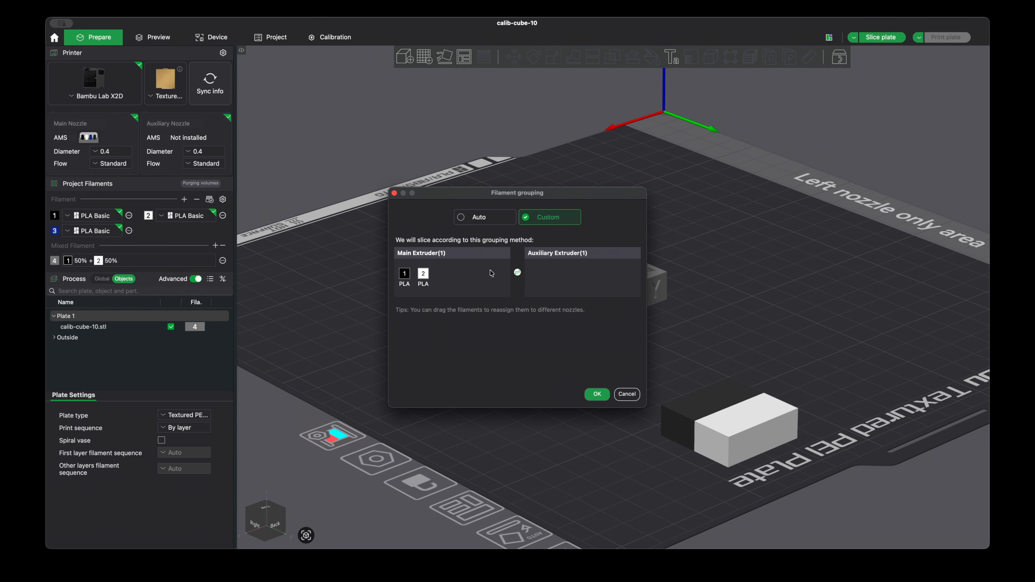
click(596, 395)
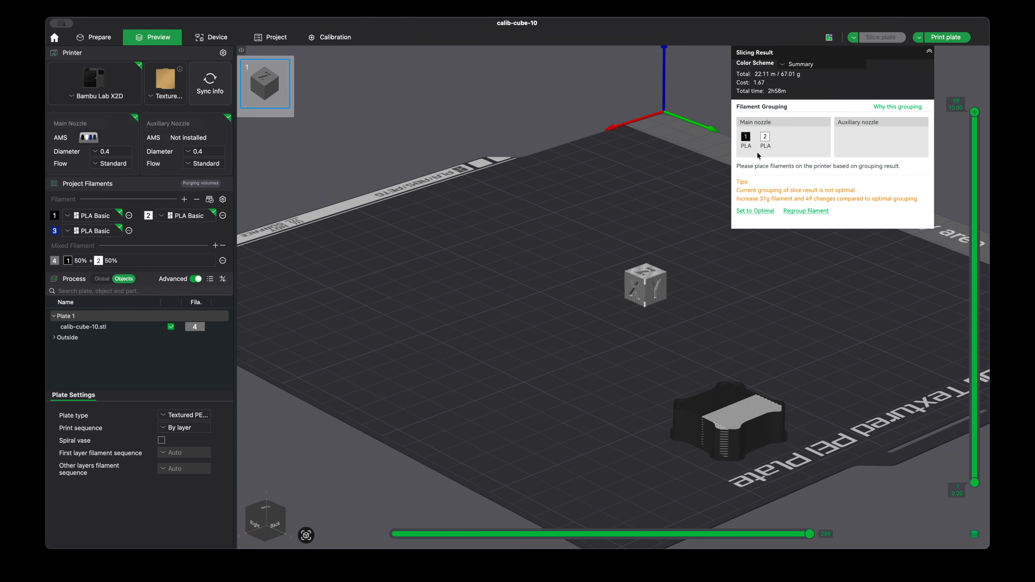
Add red PLA Basic as filament 4 and change the mixed filament to 50% filament 1 and 50% filament 4.
click(184, 199)
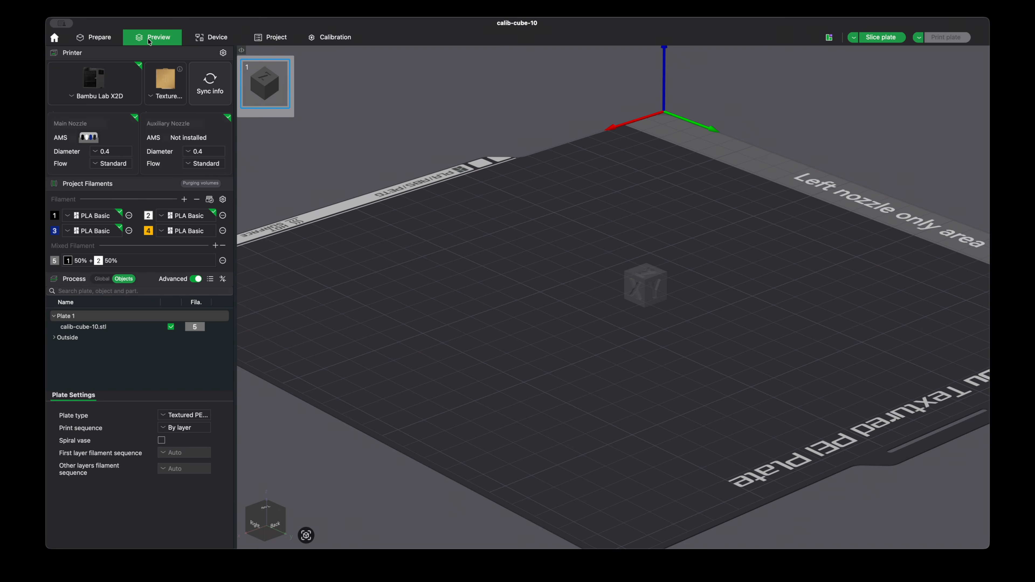
click(94, 37)
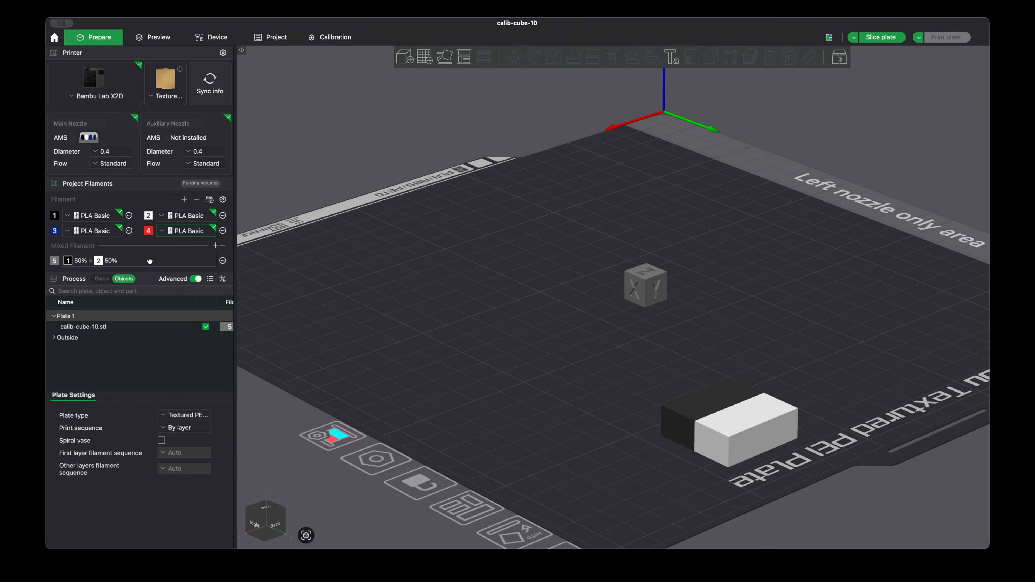
click(157, 260)
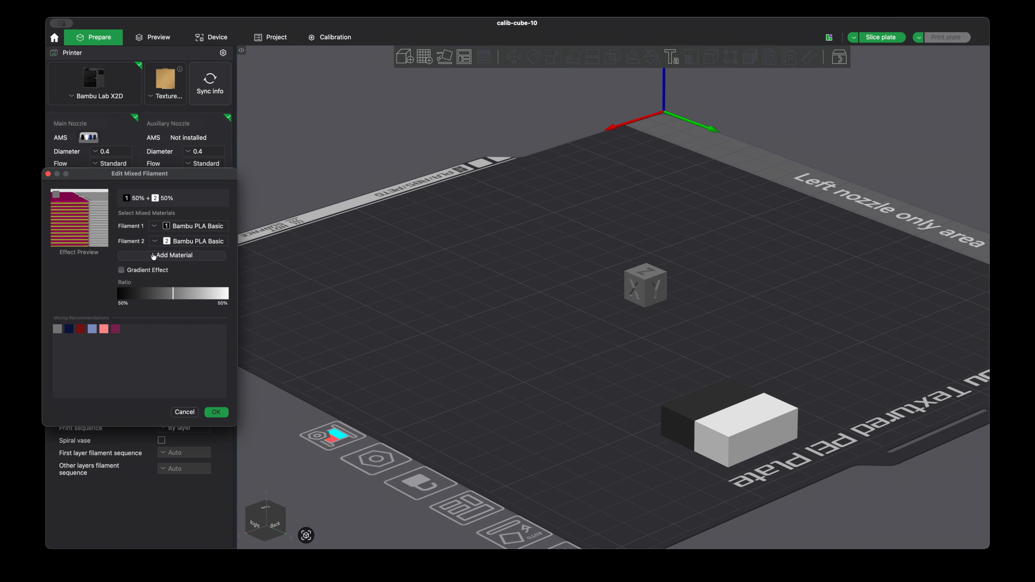
click(184, 244)
click(179, 277)
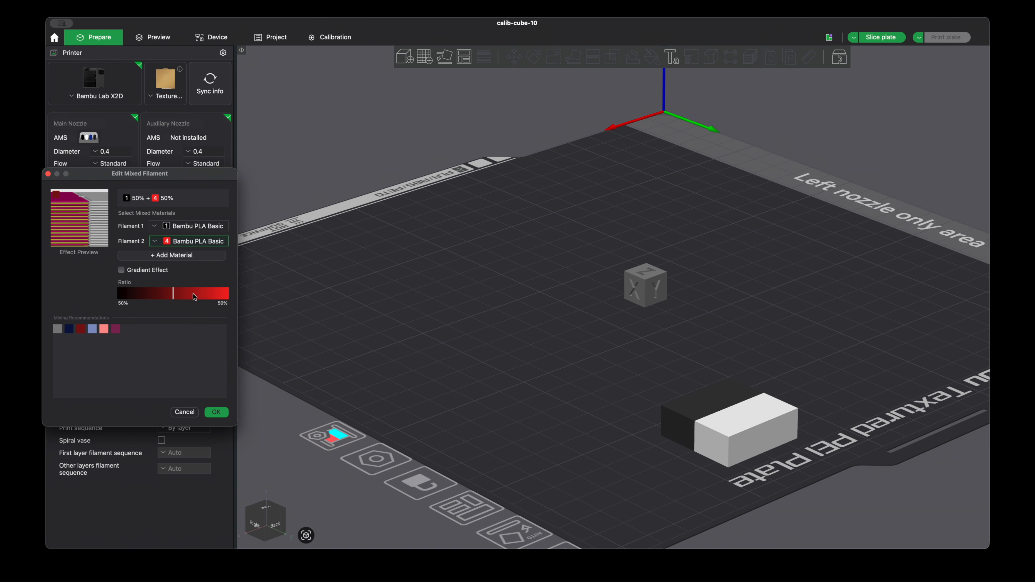
click(217, 412)
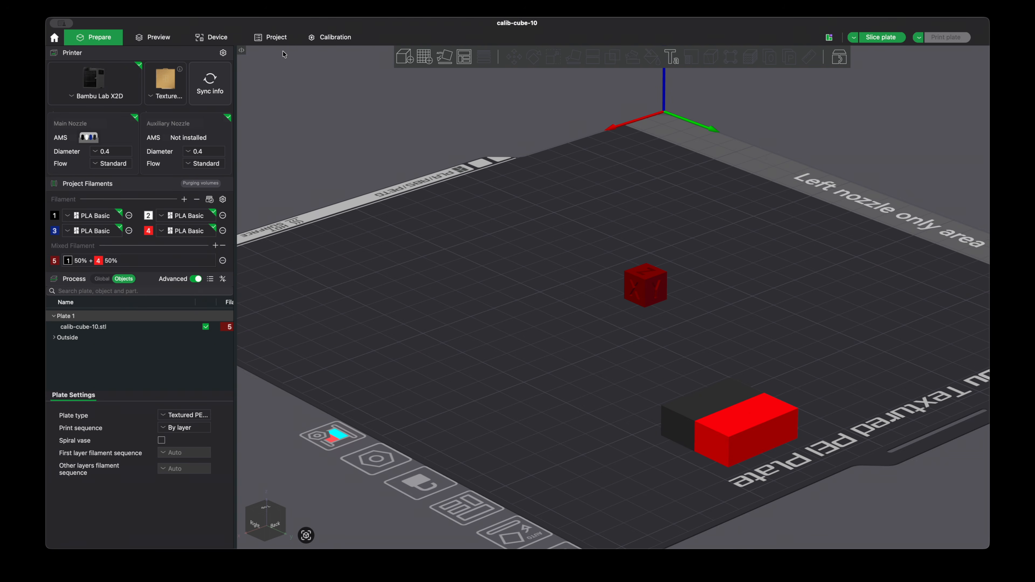
Slice the plate with filament 1 on the main nozzle and filament 4 on the auxiliary nozzle.
click(153, 37)
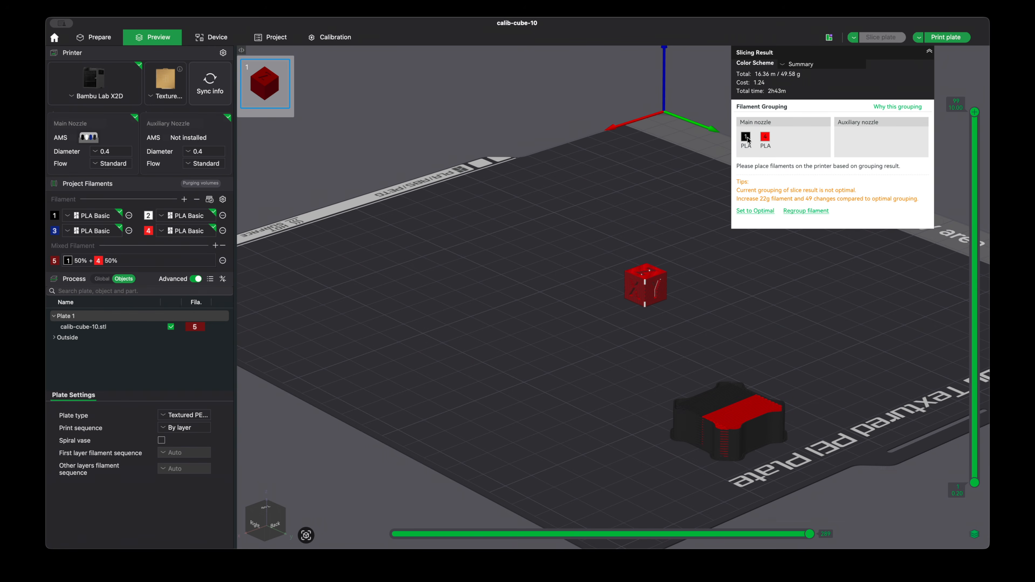
click(93, 38)
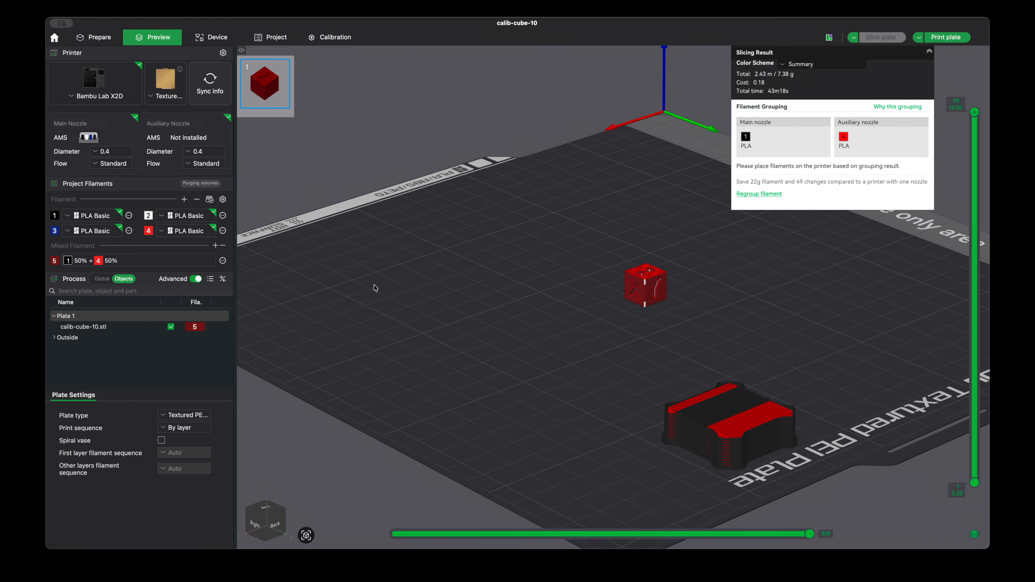
Change the mixed filament to the recommended purple blend of 25% filament 4, 25% filament 2 and 50% filament 3.
double_click(149, 261)
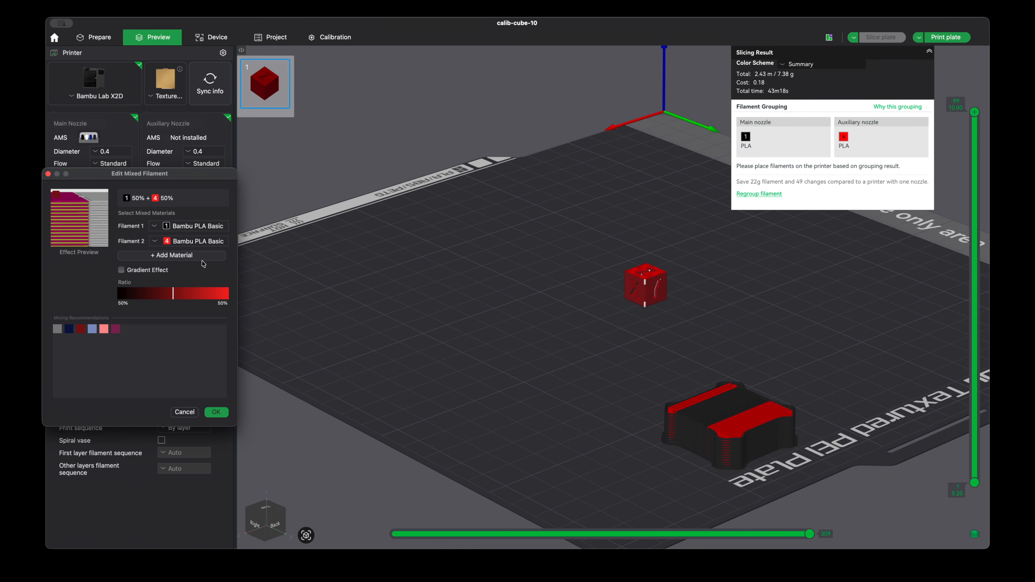
click(185, 257)
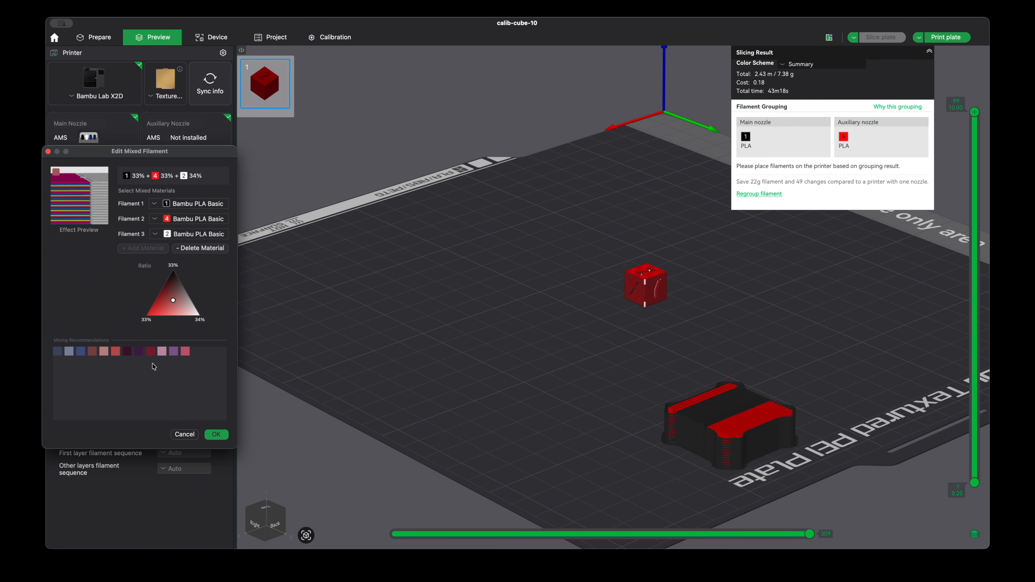
click(177, 352)
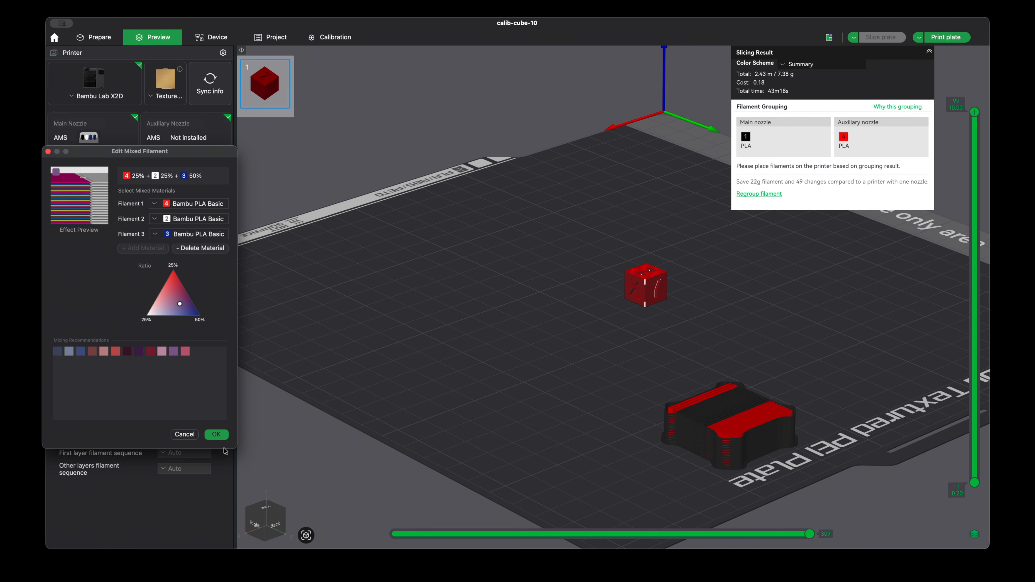
click(216, 435)
Slice the plate with filaments 2 and 3 grouped on the main extruder and filament 4 on the auxiliary extruder.
click(875, 38)
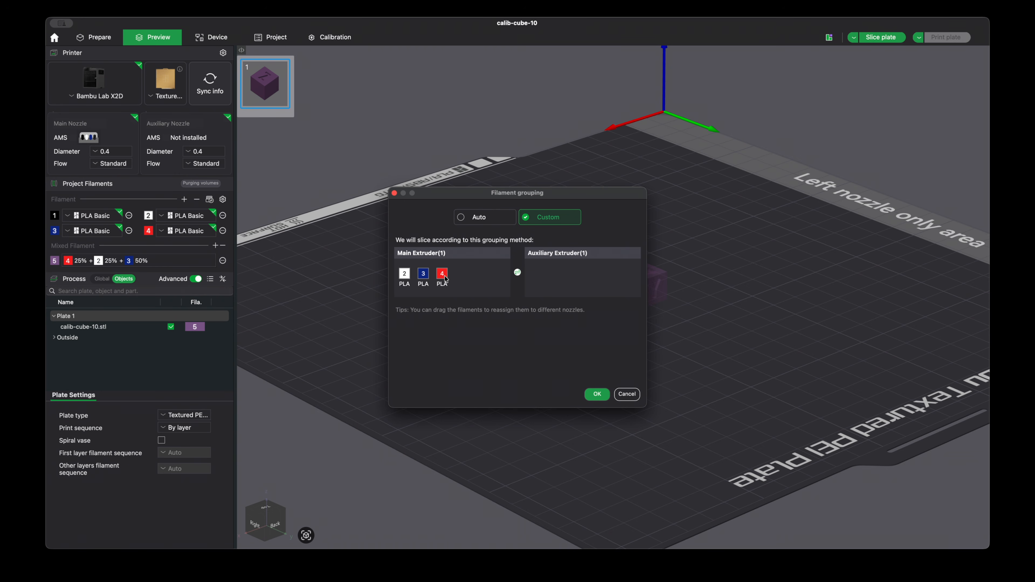
drag(444, 277, 563, 277)
drag(607, 195, 672, 148)
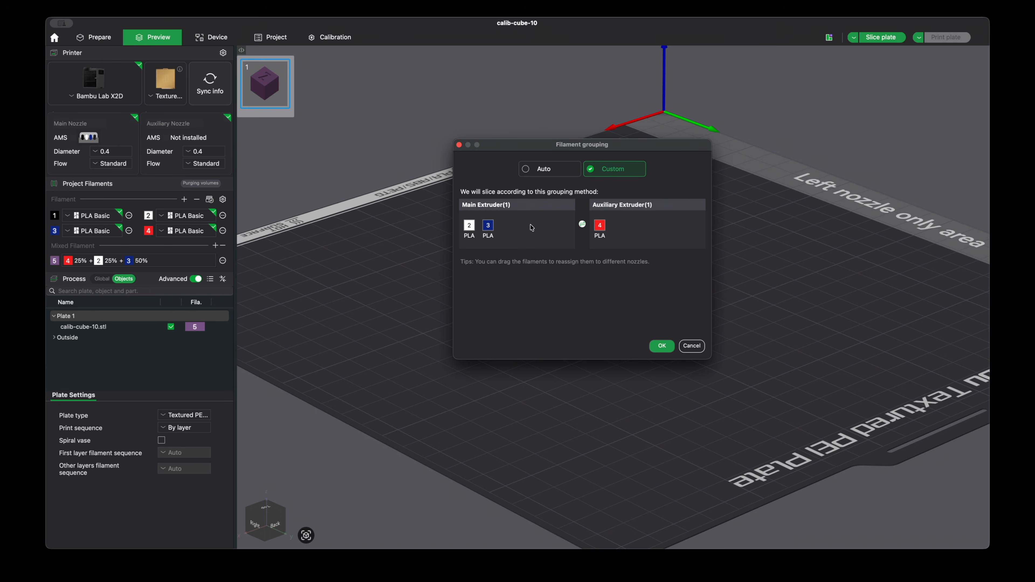
click(661, 348)
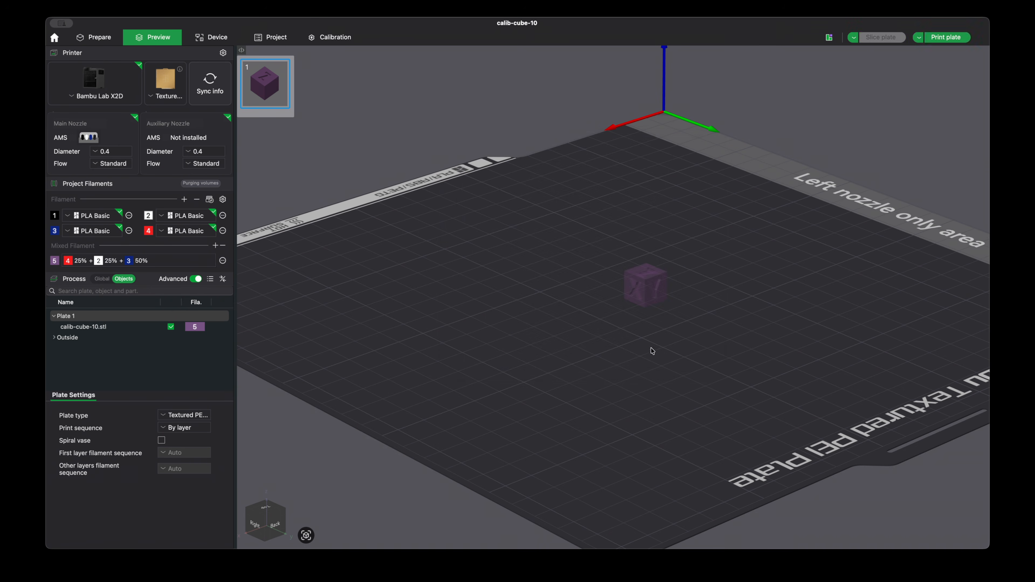